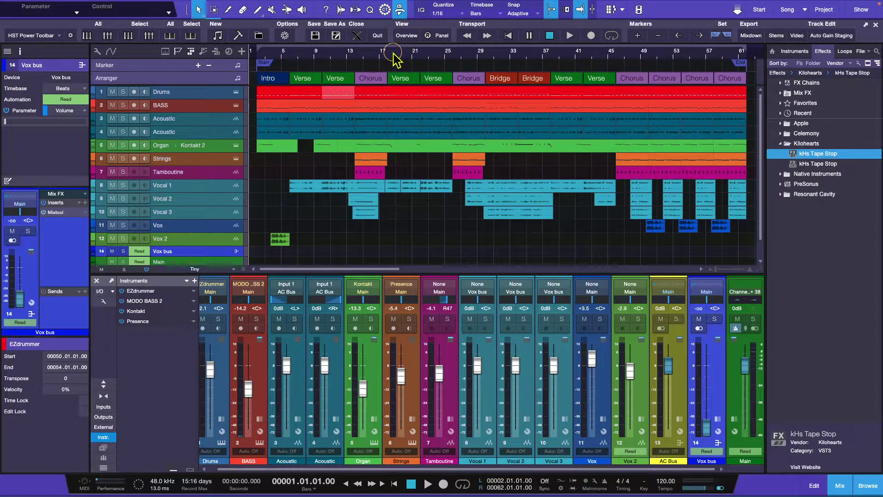
Step: Put the playhead at bar 6, then play a short stretch of the song and stop
{"action": "left_click", "coordinate": [290, 63]}
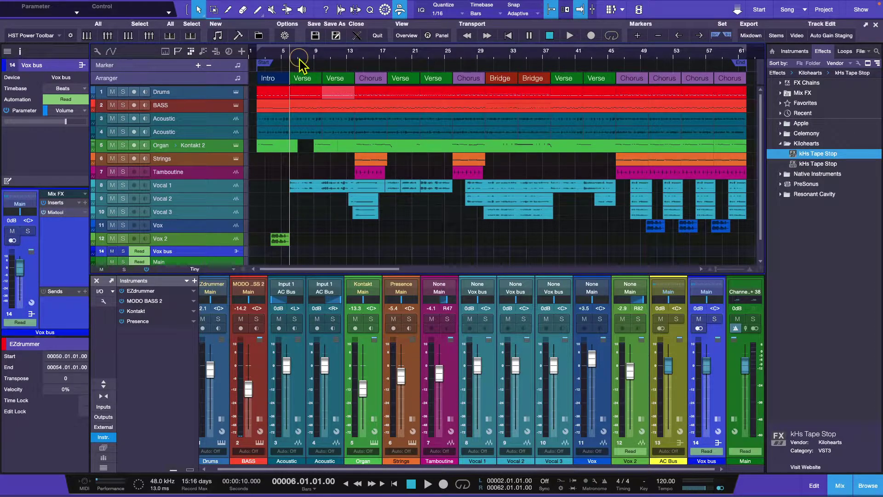
{"action": "key", "text": "space"}
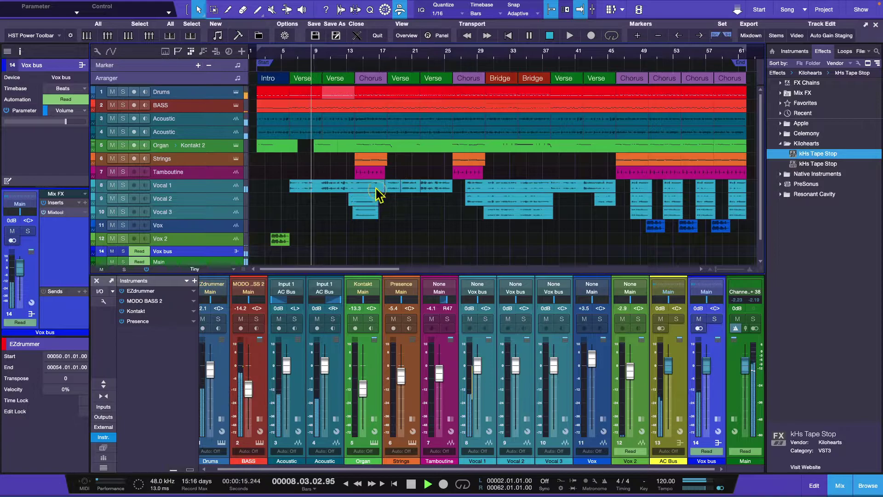
{"action": "key", "text": "space"}
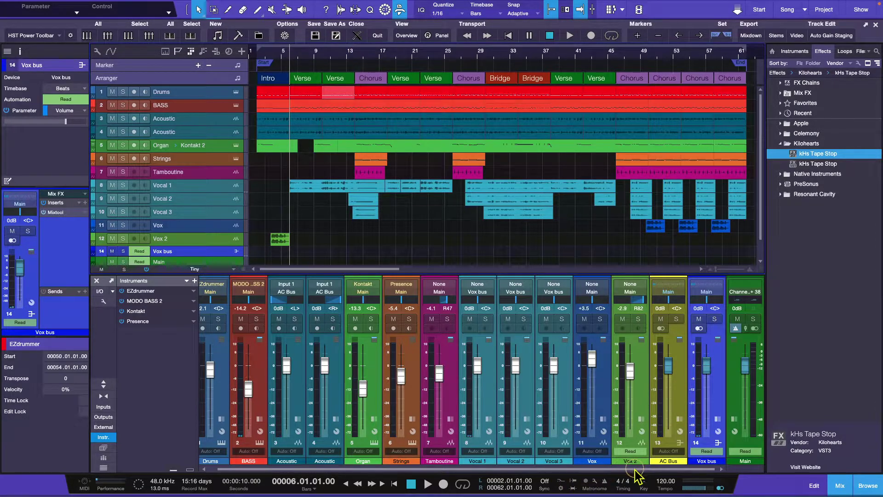
Step: Expand the Main output's Mix FX inserts to show its Limiter
{"action": "left_click", "coordinate": [734, 419]}
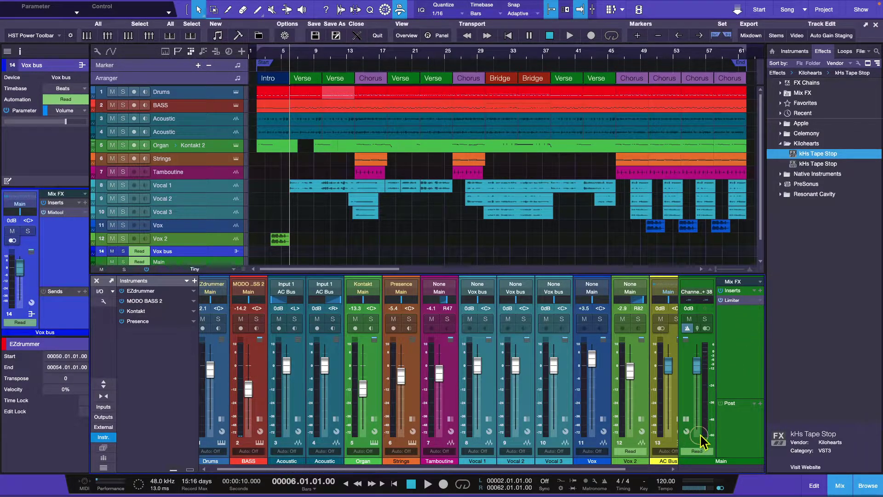
{"action": "left_click", "coordinate": [748, 302]}
{"action": "left_click", "coordinate": [736, 322]}
Step: Select the VST3 version of kHs Tape Stop in the Effects browser
{"action": "left_click", "coordinate": [819, 148]}
{"action": "left_click", "coordinate": [813, 156]}
{"action": "left_click", "coordinate": [817, 163]}
{"action": "left_click", "coordinate": [814, 156]}
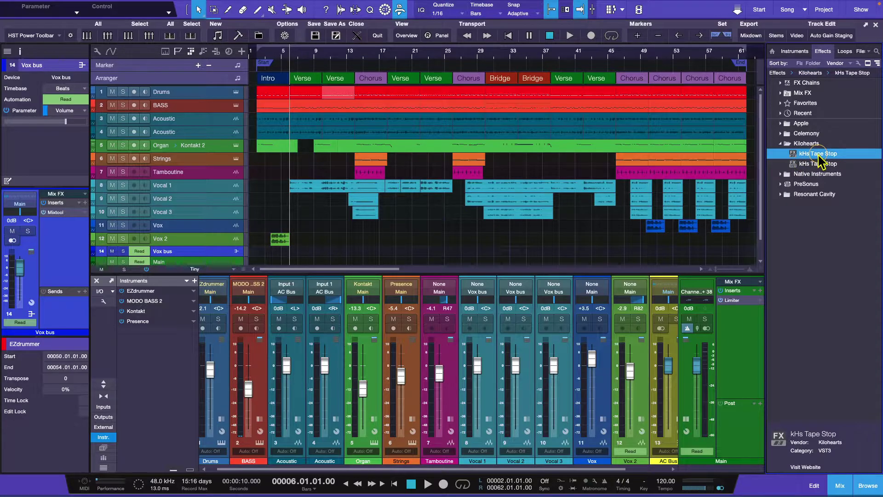
{"action": "left_click", "coordinate": [819, 162]}
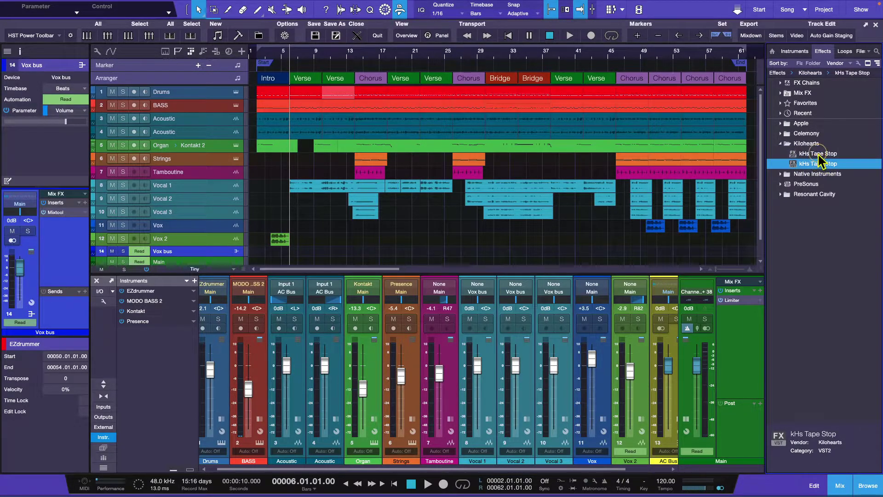
{"action": "left_click", "coordinate": [818, 155]}
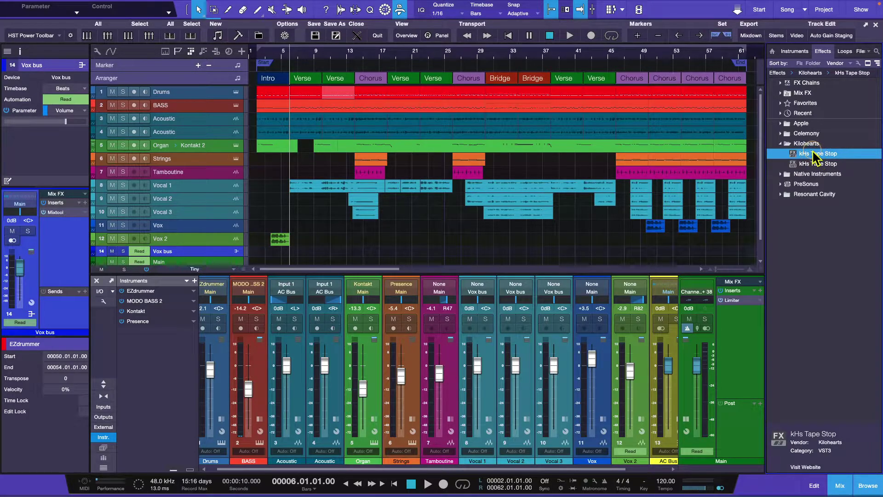
Step: Insert kHs Tape Stop after the Limiter on Main, then test tape stops and restarts during playback
{"action": "left_click_drag", "start_coordinate": [812, 153], "coordinate": [731, 331]}
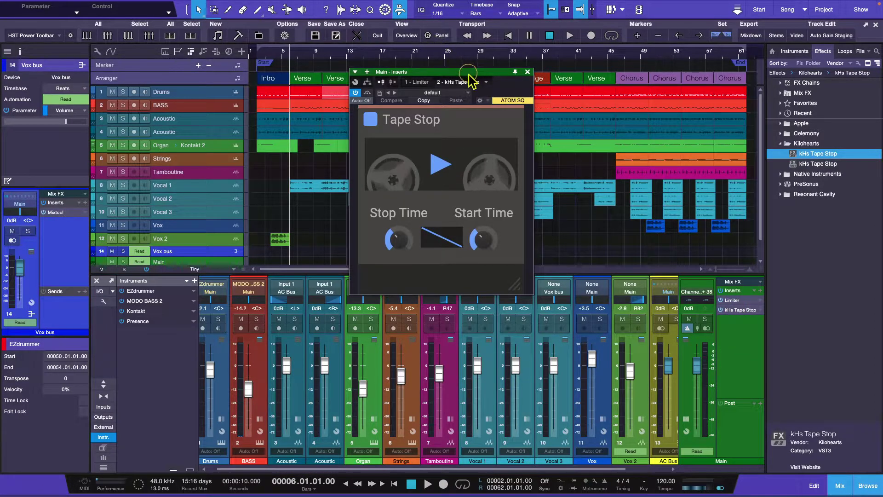
{"action": "left_click_drag", "start_coordinate": [472, 74], "coordinate": [573, 99]}
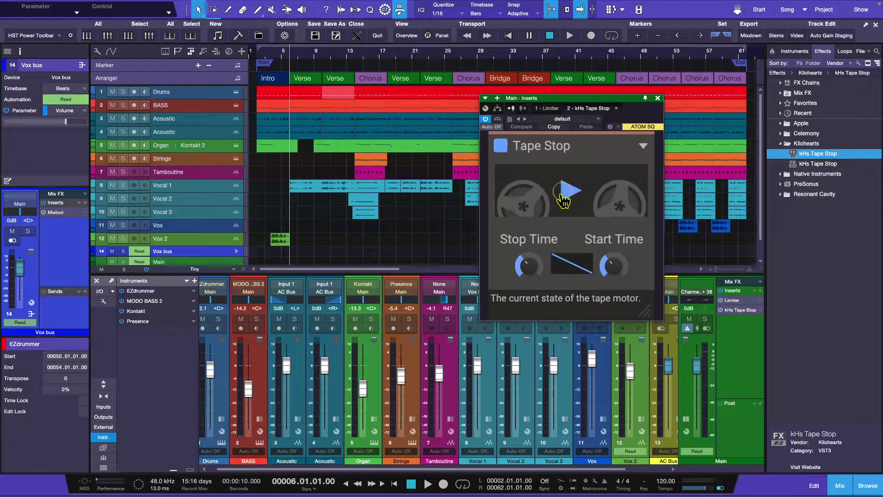
{"action": "key", "text": "space"}
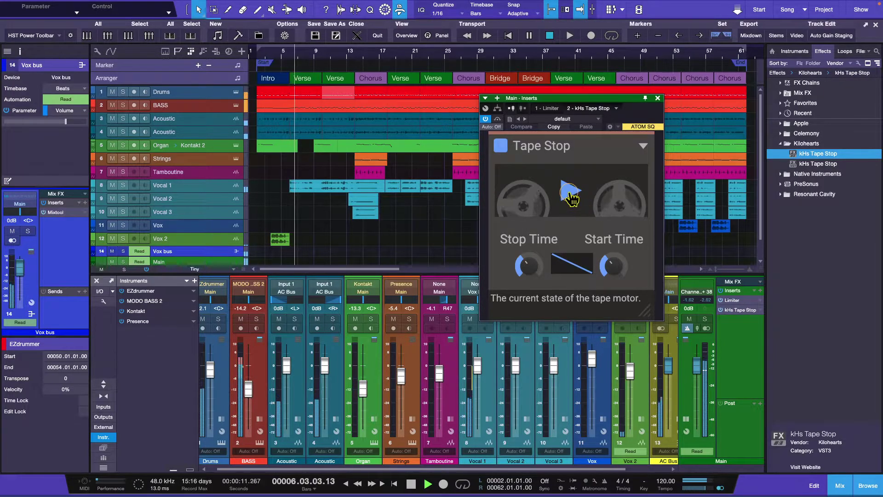
{"action": "left_click", "coordinate": [571, 195]}
{"action": "left_click", "coordinate": [571, 196]}
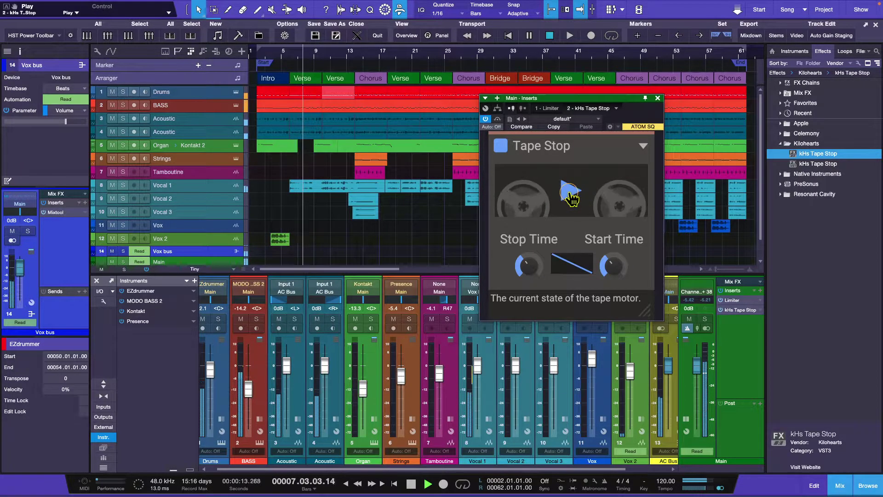
{"action": "left_click", "coordinate": [570, 195]}
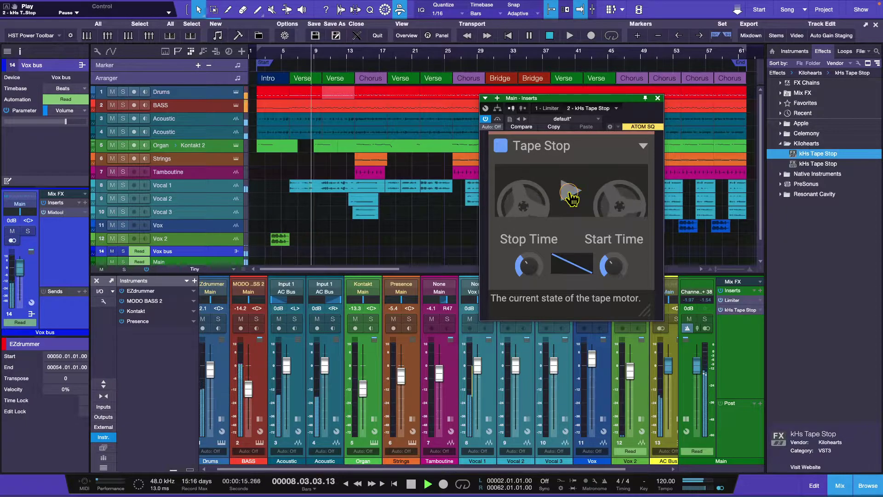
{"action": "left_click", "coordinate": [571, 196]}
{"action": "key", "text": "space"}
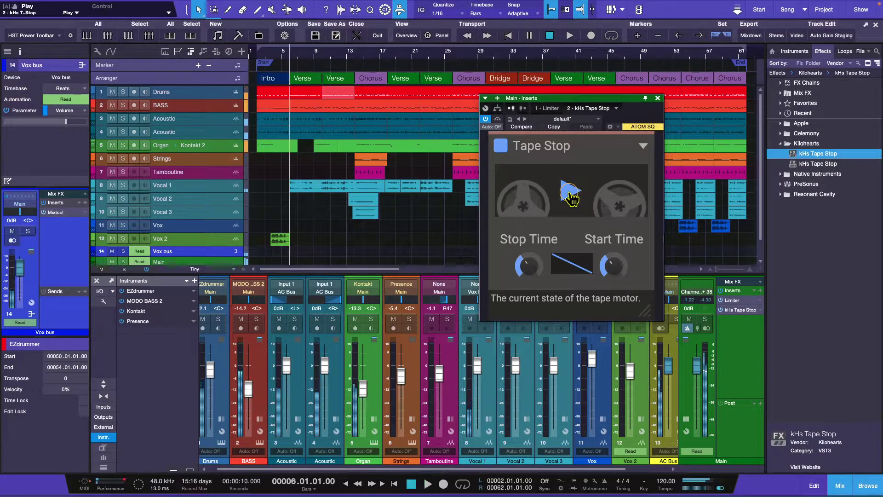
Step: Raise Tape Stop's Stop Time from about 807 ms through 857 ms to roughly 907 ms
{"action": "left_click", "coordinate": [531, 269]}
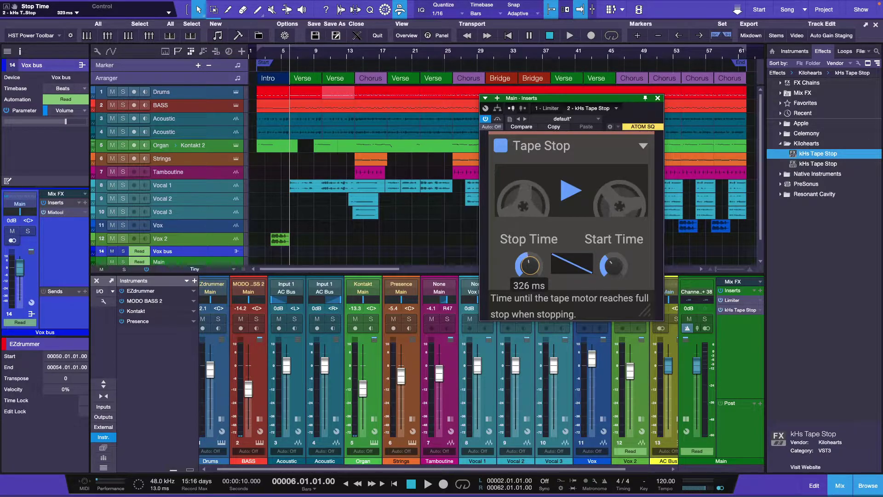
{"action": "left_click_drag", "start_coordinate": [530, 265], "coordinate": [530, 246]}
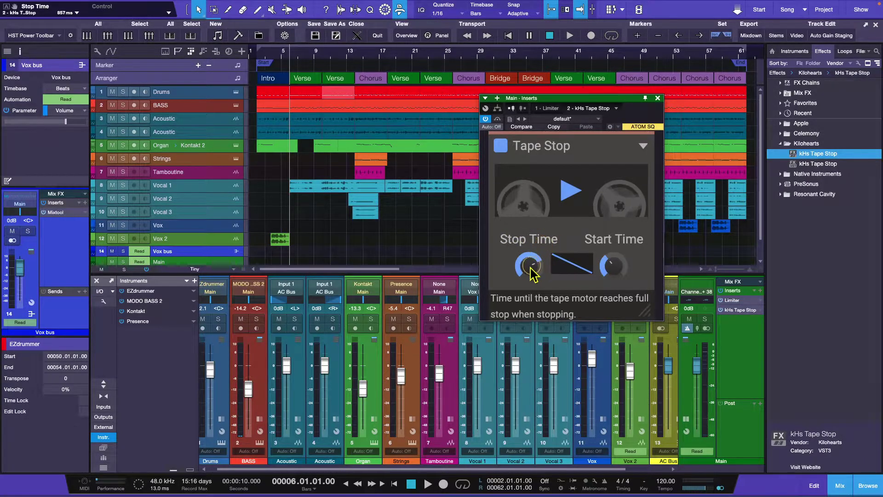
{"action": "left_click_drag", "start_coordinate": [528, 265], "coordinate": [529, 264]}
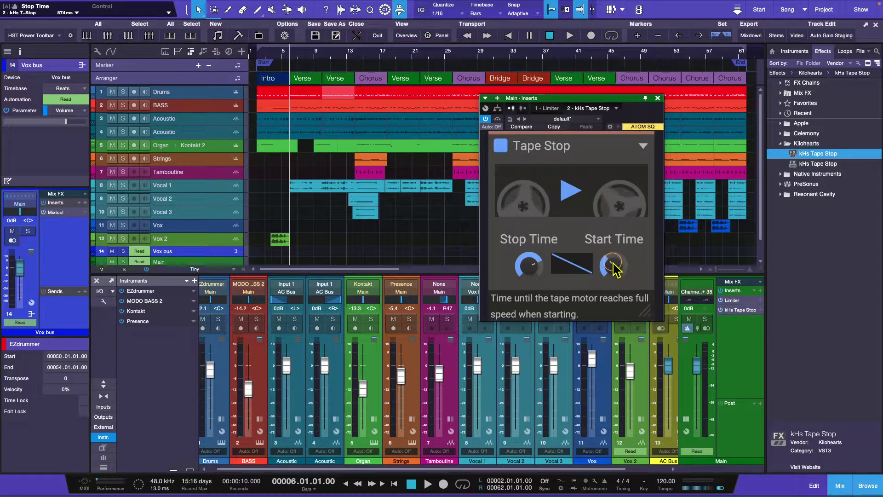
{"action": "left_click_drag", "start_coordinate": [617, 263], "coordinate": [617, 263]}
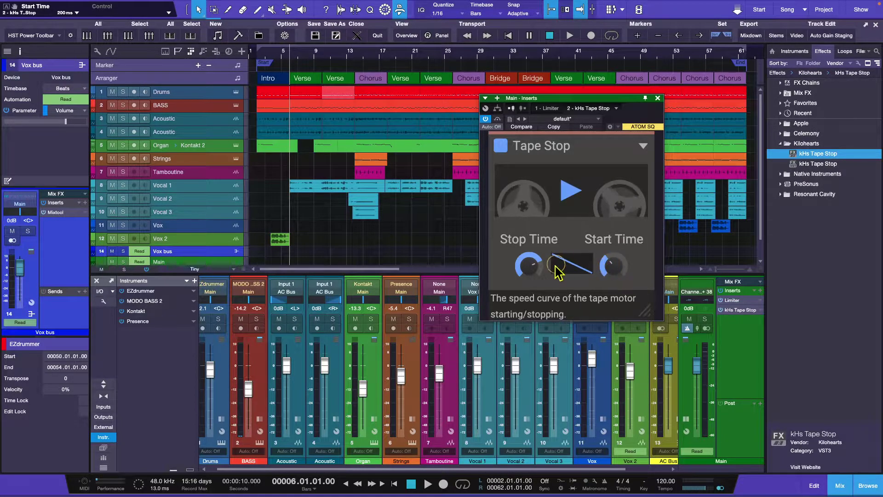
{"action": "left_click", "coordinate": [528, 266]}
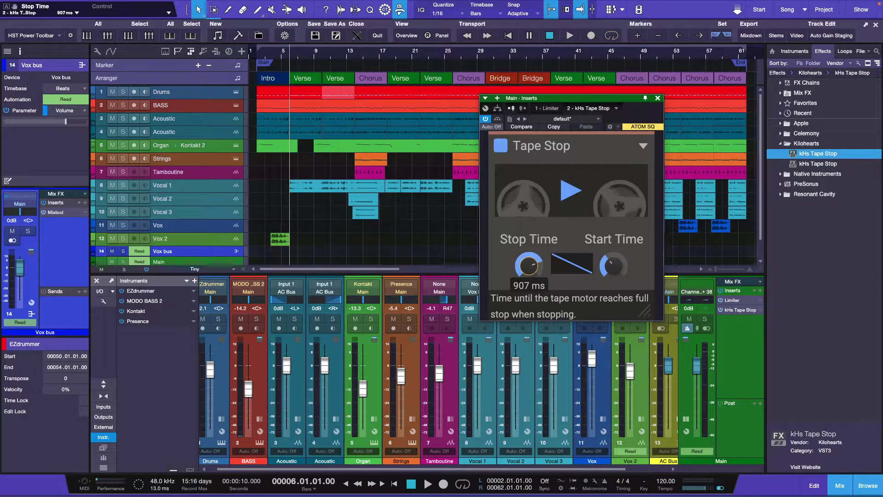
{"action": "left_click_drag", "start_coordinate": [529, 265], "coordinate": [529, 265]}
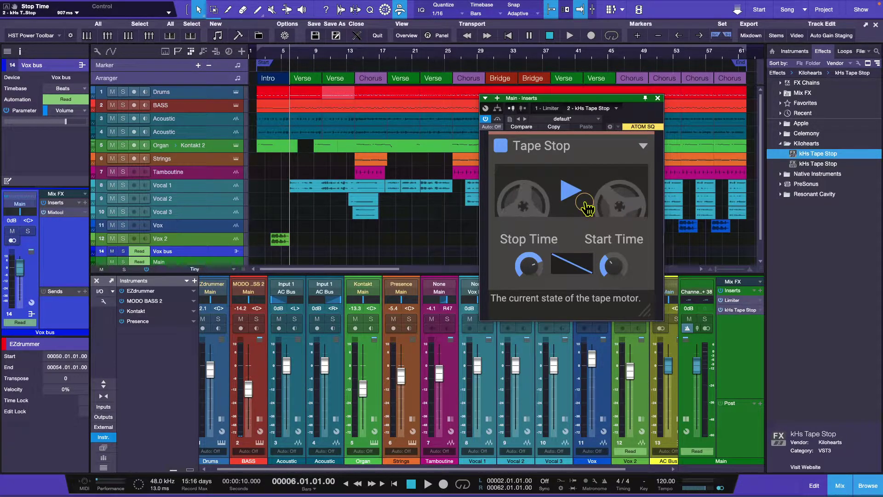
{"action": "key", "text": "space"}
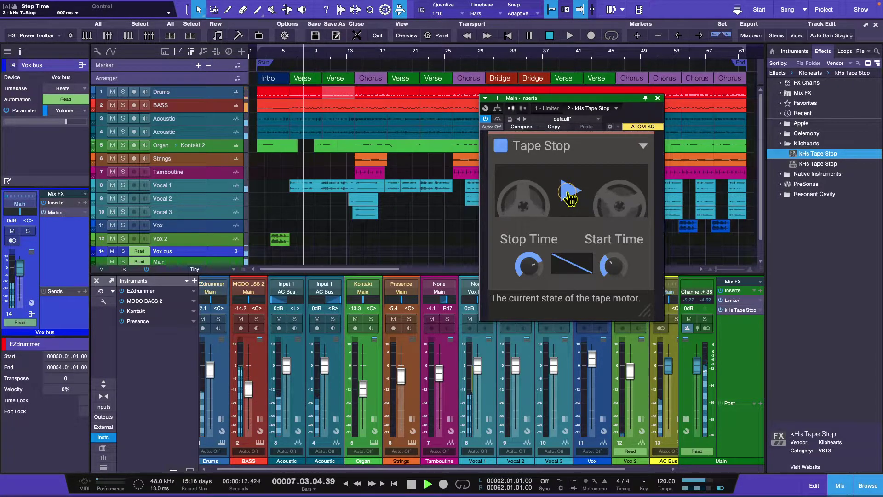
{"action": "left_click", "coordinate": [569, 193]}
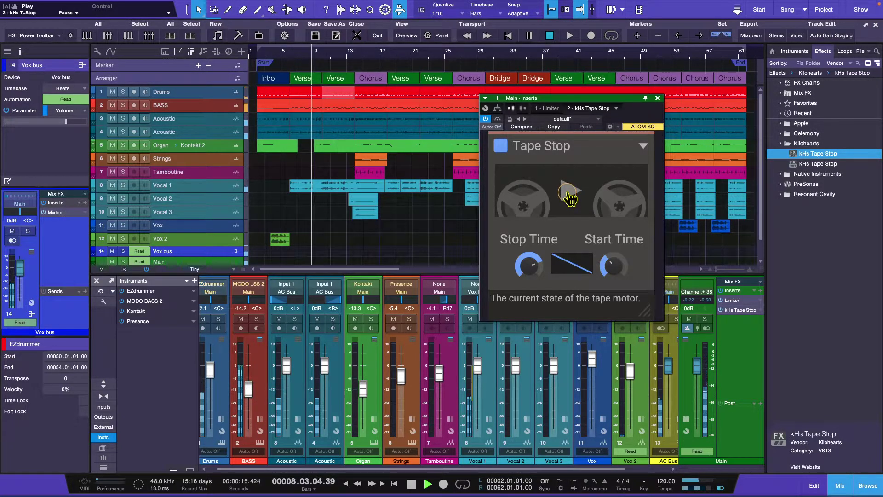
{"action": "left_click", "coordinate": [570, 193]}
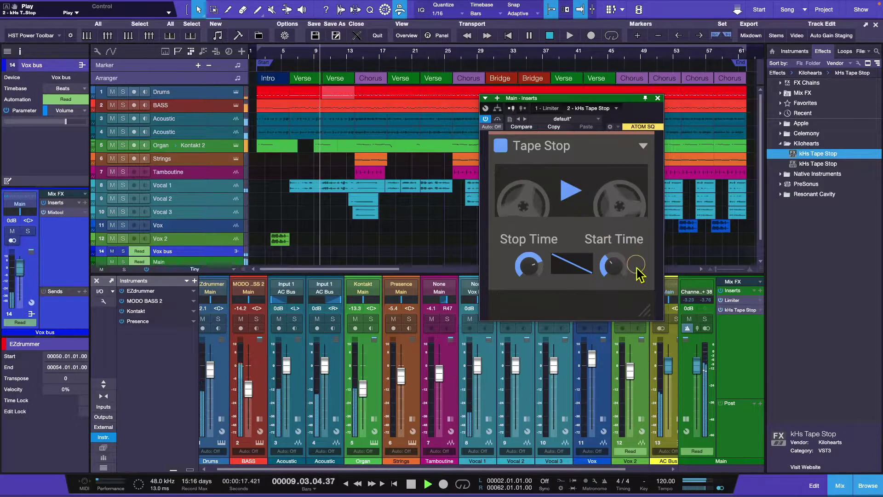
{"action": "key", "text": "space"}
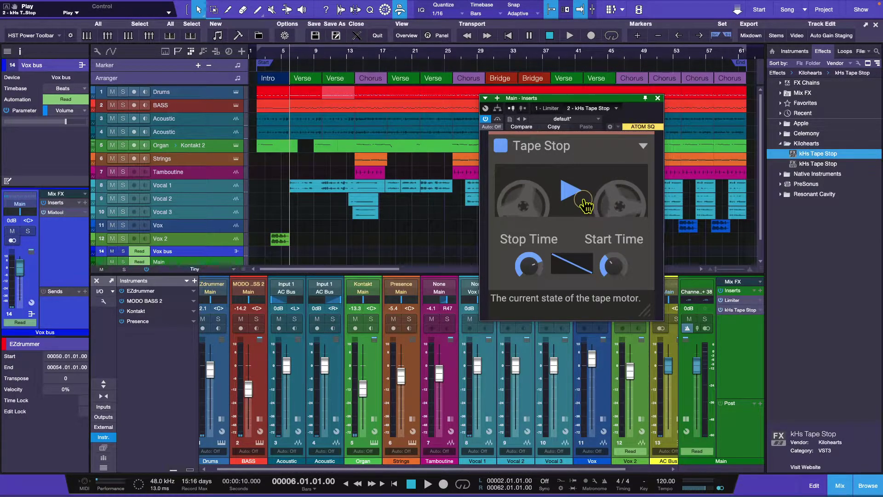
{"action": "key", "text": "space"}
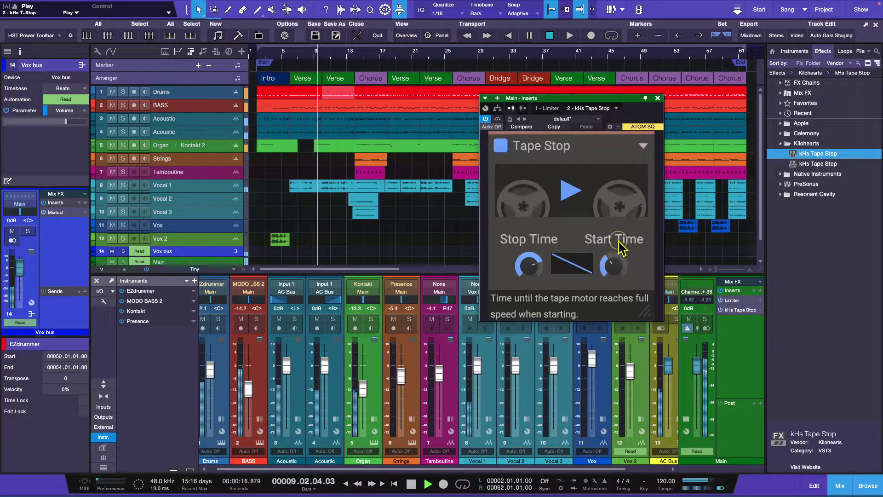
{"action": "key", "text": "space"}
Step: Lengthen Tape Stop's Start Time, then play and trigger a stop and restart to hear it
{"action": "left_click_drag", "start_coordinate": [615, 266], "coordinate": [615, 229]}
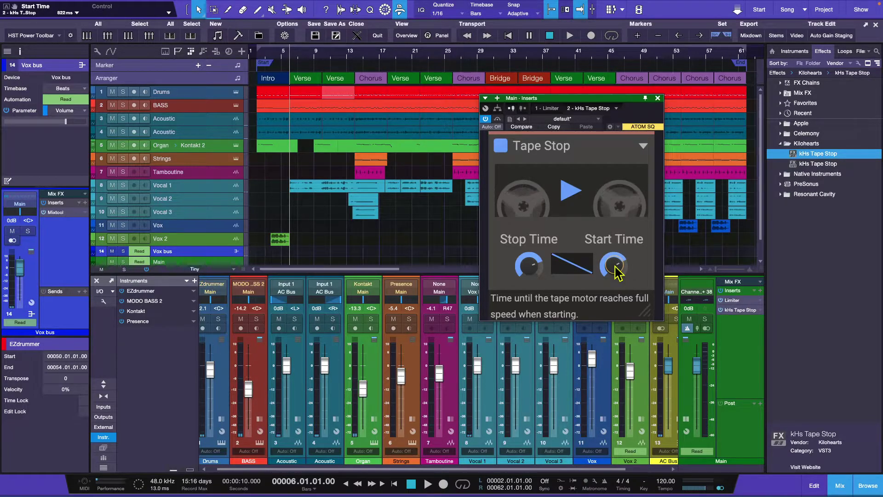
{"action": "key", "text": "space"}
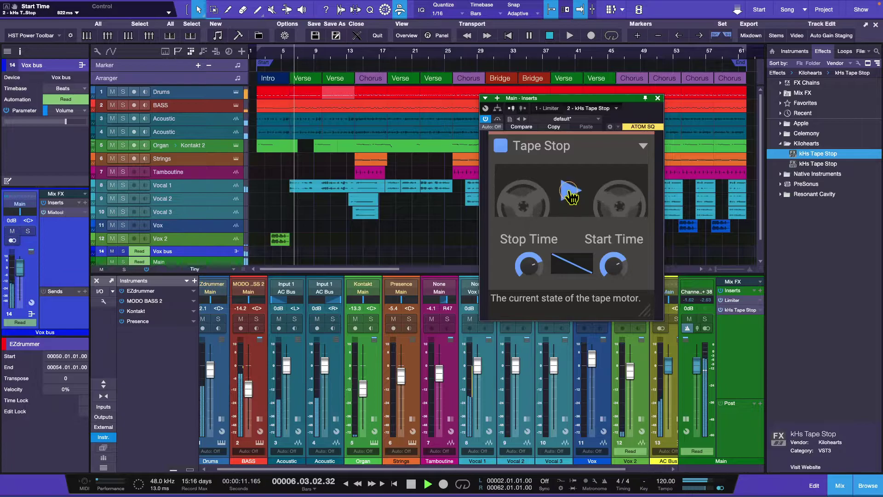
{"action": "left_click", "coordinate": [571, 196]}
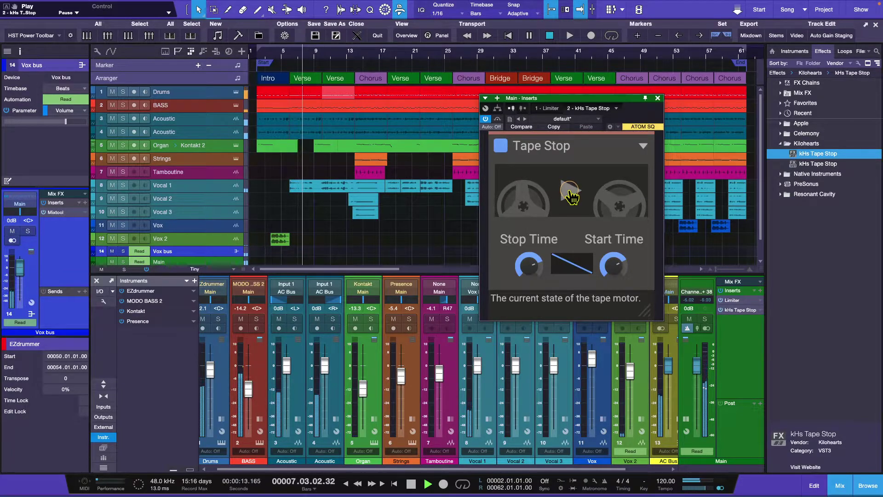
{"action": "left_click", "coordinate": [571, 197]}
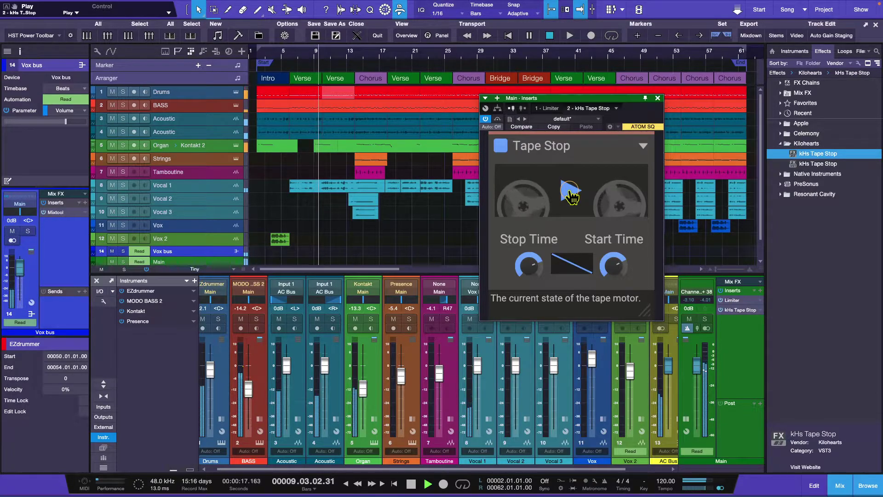
Step: Stop playback, toggle the settings panel, and enlarge the Tape Stop editor to 235% scale
{"action": "left_click", "coordinate": [644, 147]}
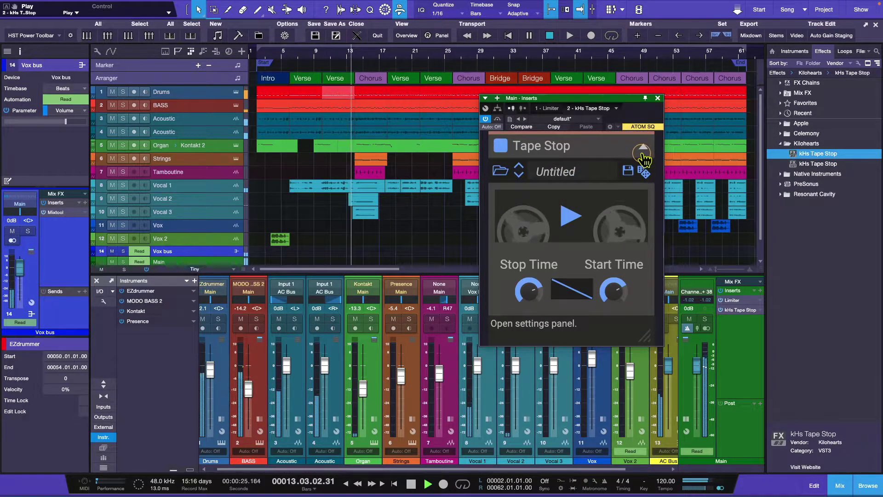
{"action": "key", "text": "space"}
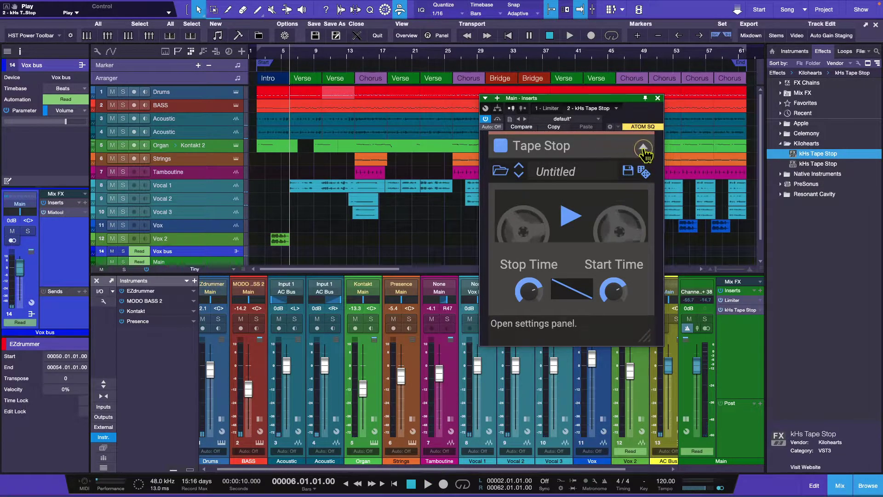
{"action": "left_click", "coordinate": [643, 147]}
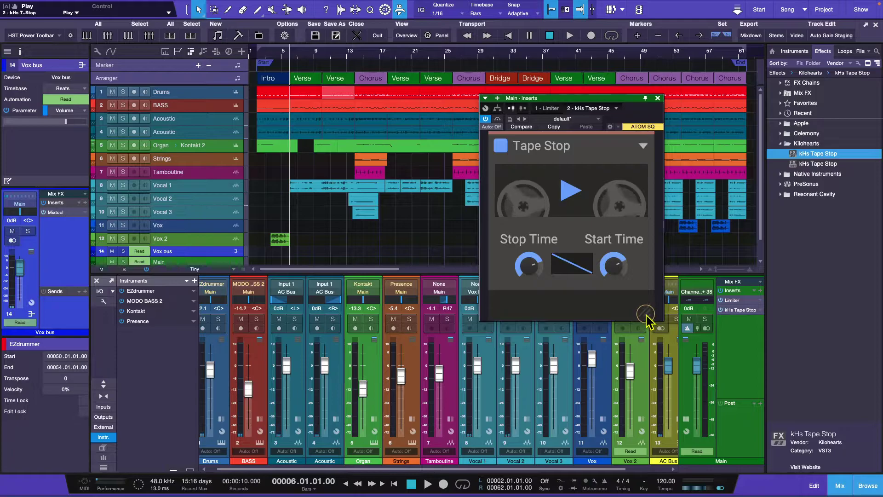
{"action": "mouse_move", "coordinate": [644, 315]}
{"action": "left_mouse_down"}
{"action": "mouse_move", "coordinate": [663, 337]}
{"action": "mouse_move", "coordinate": [637, 320]}
{"action": "mouse_move", "coordinate": [629, 268]}
{"action": "mouse_move", "coordinate": [644, 278]}
{"action": "mouse_move", "coordinate": [657, 322]}
{"action": "left_mouse_up"}
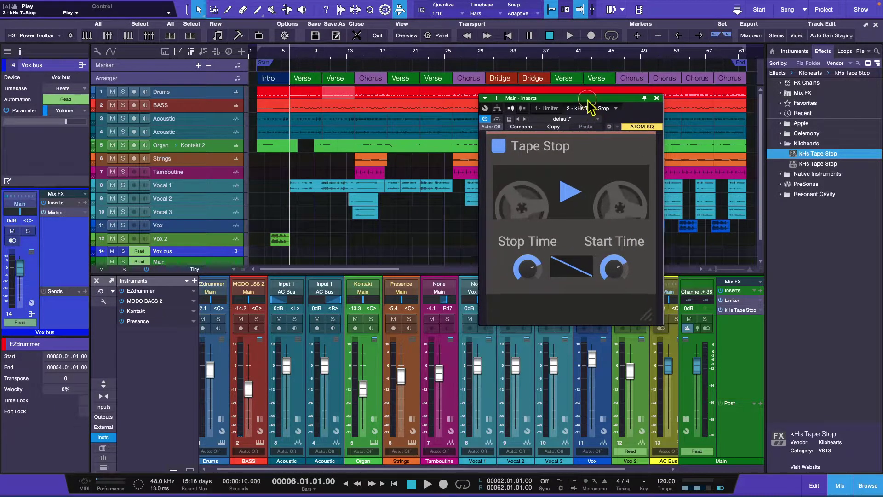
Step: Bend Tape Stop's speed curve to 1.155 and start the song playing
{"action": "left_click_drag", "start_coordinate": [581, 98], "coordinate": [510, 148]}
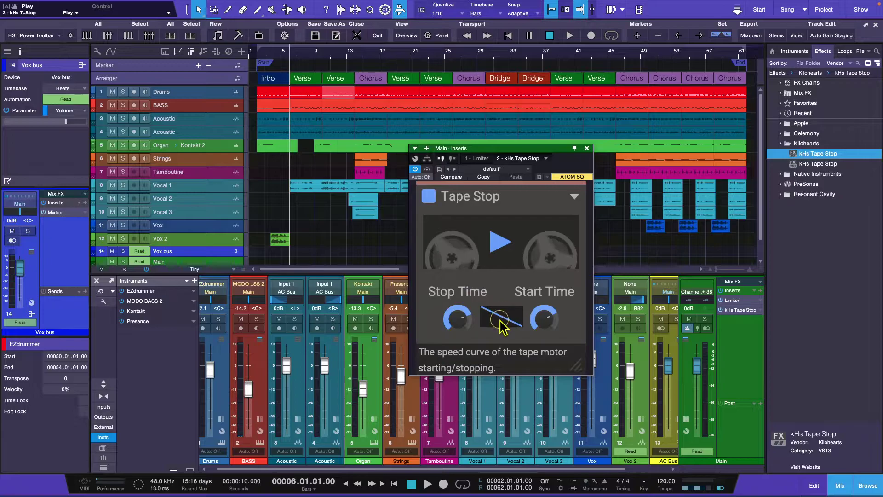
{"action": "left_click_drag", "start_coordinate": [503, 318], "coordinate": [473, 365]}
{"action": "key", "text": "space"}
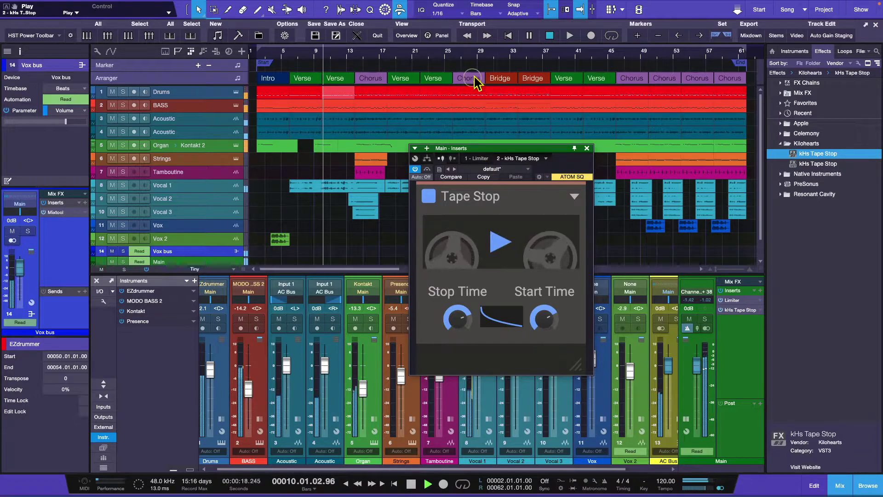
Step: Jump to the Bridge and trigger a tape stop and restart
{"action": "left_click", "coordinate": [491, 78]}
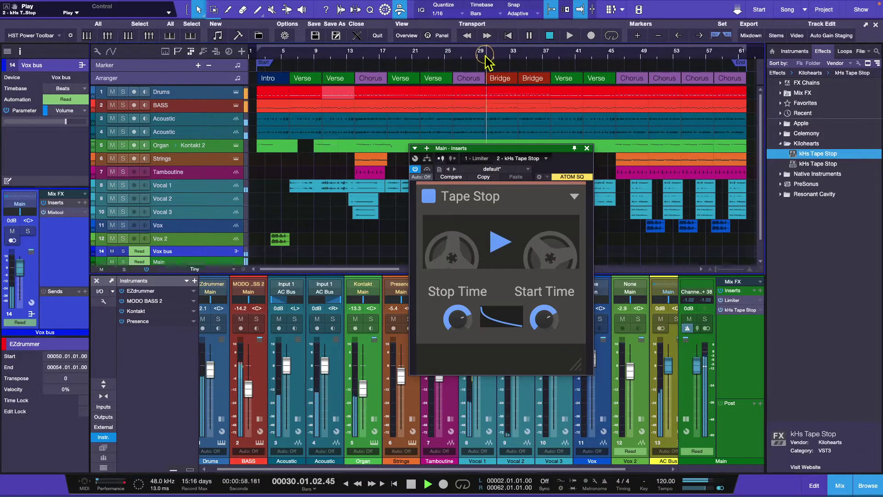
{"action": "left_click", "coordinate": [502, 244]}
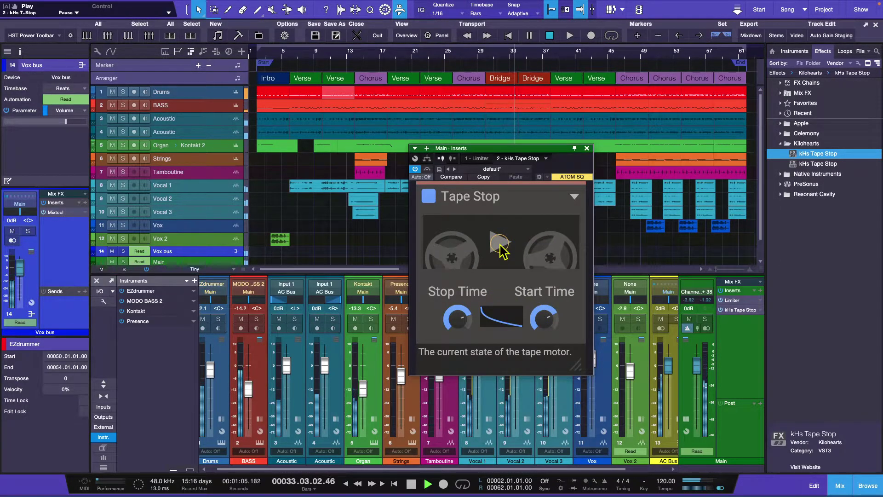
{"action": "left_click", "coordinate": [501, 245]}
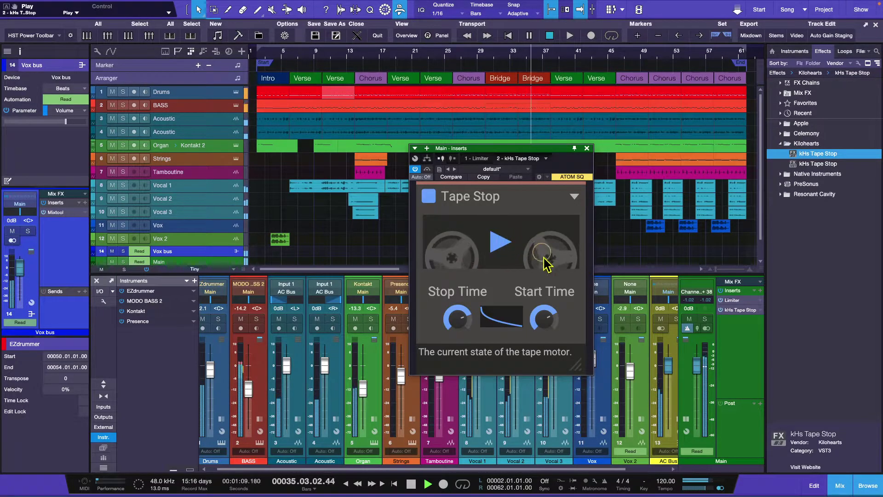
Step: Briefly bypass Tape Stop, re-enable it, stop playback, and move its window up-left
{"action": "left_click", "coordinate": [430, 197]}
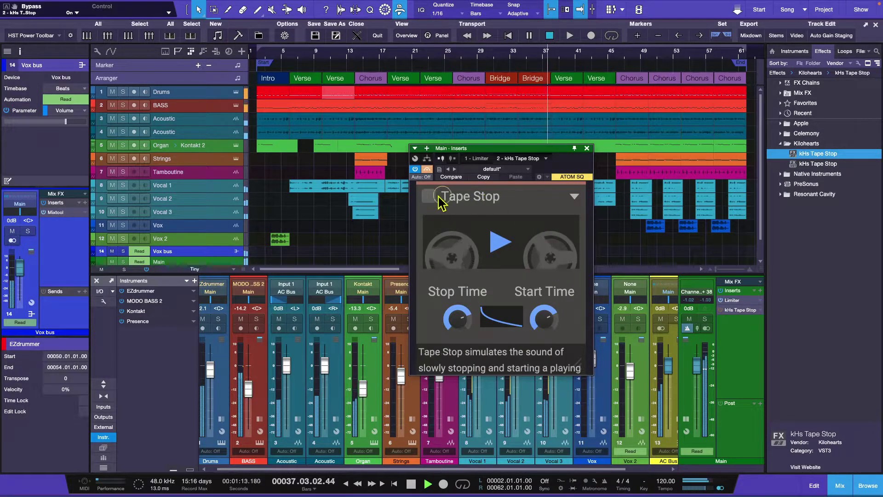
{"action": "left_click", "coordinate": [430, 197]}
{"action": "key", "text": "space"}
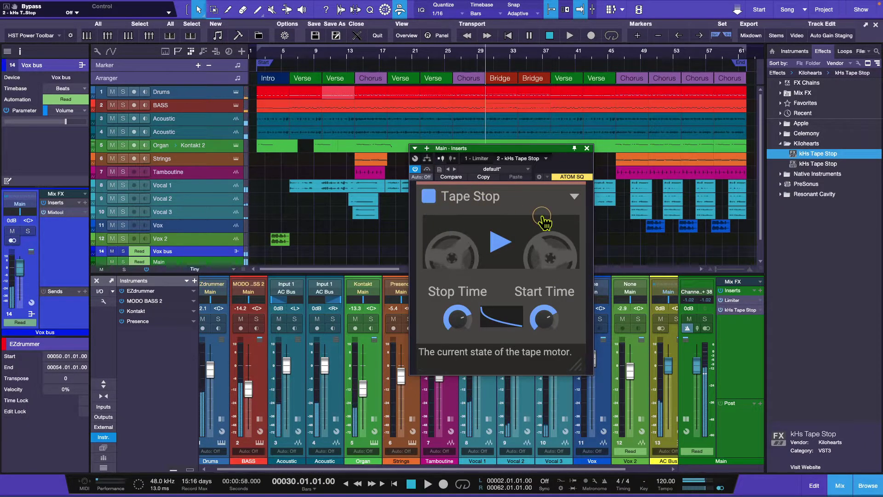
{"action": "left_click_drag", "start_coordinate": [517, 151], "coordinate": [459, 139]}
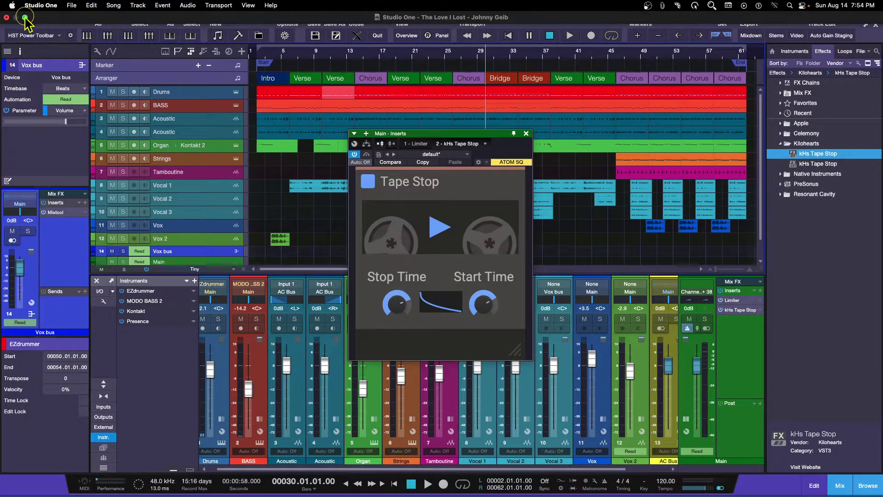
Step: Leave Studio One full screen and scroll through the Kilohearts Tape Stop page in Chrome
{"action": "left_click", "coordinate": [26, 18]}
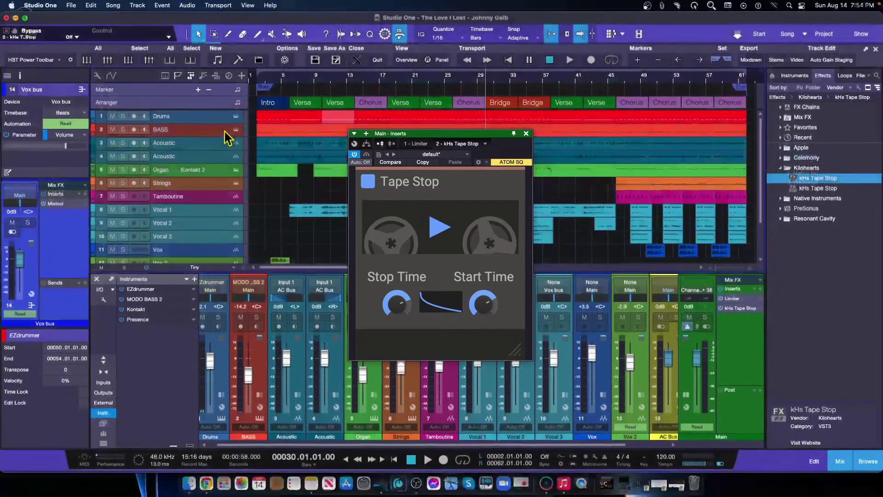
{"action": "left_click", "coordinate": [669, 484]}
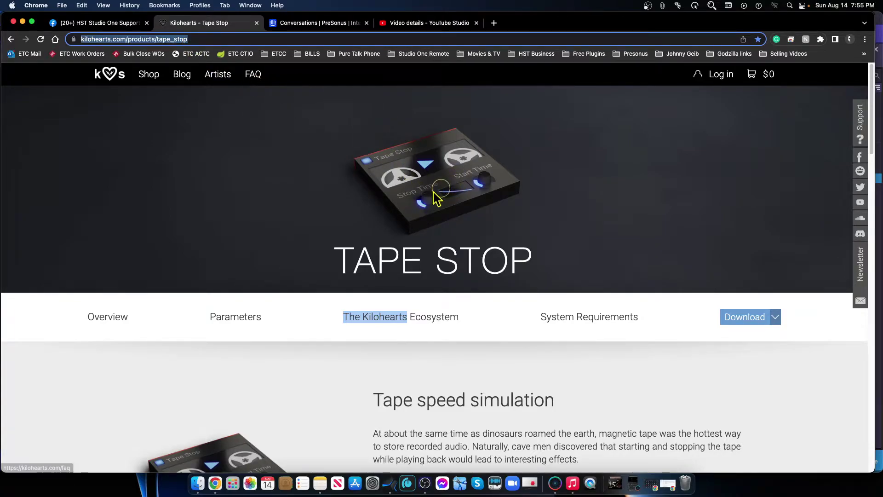
{"action": "scroll", "coordinate": [529, 322], "scroll_direction": "down", "scroll_amount": 5}
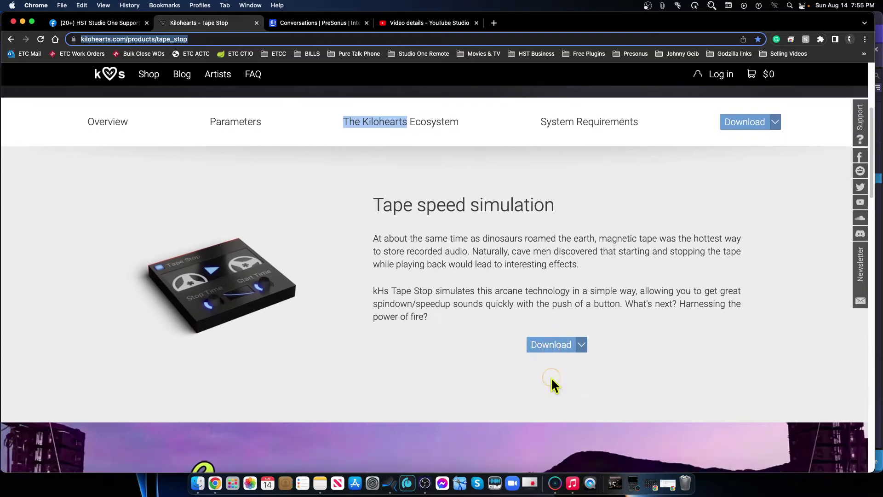
{"action": "scroll", "coordinate": [551, 377], "scroll_direction": "down", "scroll_amount": 6}
{"action": "scroll", "coordinate": [552, 382], "scroll_direction": "up", "scroll_amount": 6}
{"action": "scroll", "coordinate": [554, 386], "scroll_direction": "down", "scroll_amount": 10}
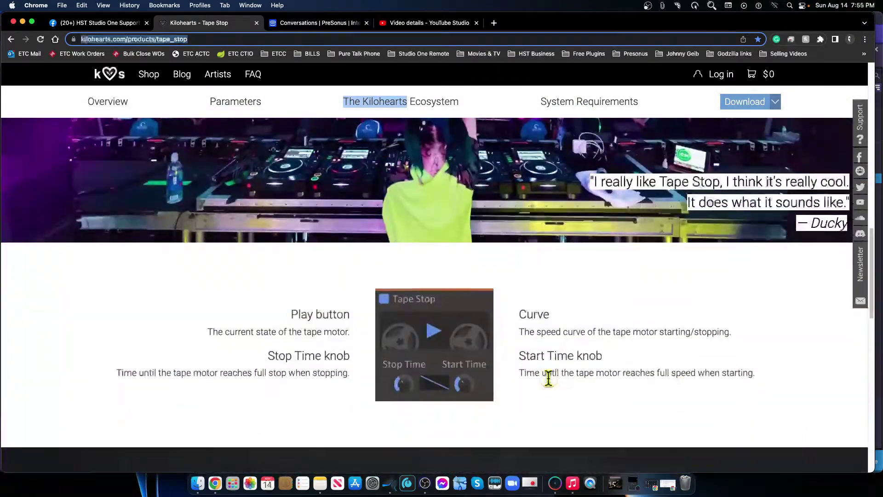
{"action": "scroll", "coordinate": [549, 379], "scroll_direction": "down", "scroll_amount": 6}
{"action": "scroll", "coordinate": [548, 379], "scroll_direction": "up", "scroll_amount": 15}
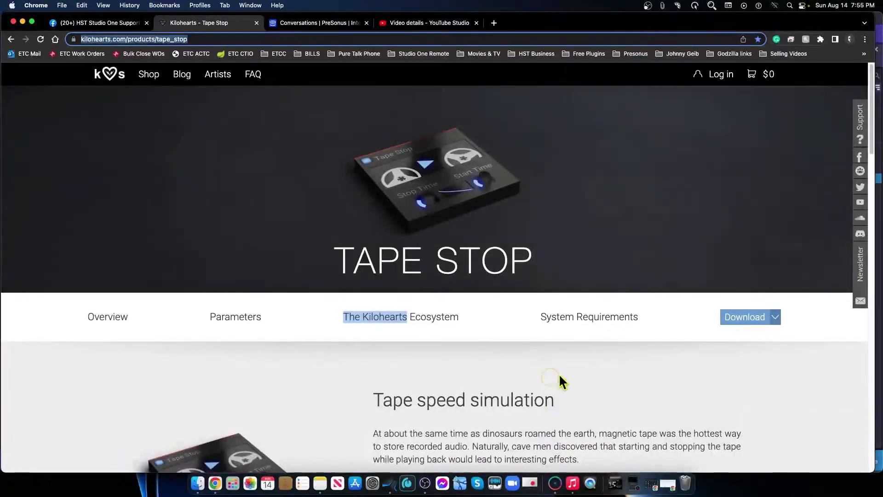
{"action": "left_click", "coordinate": [755, 322]}
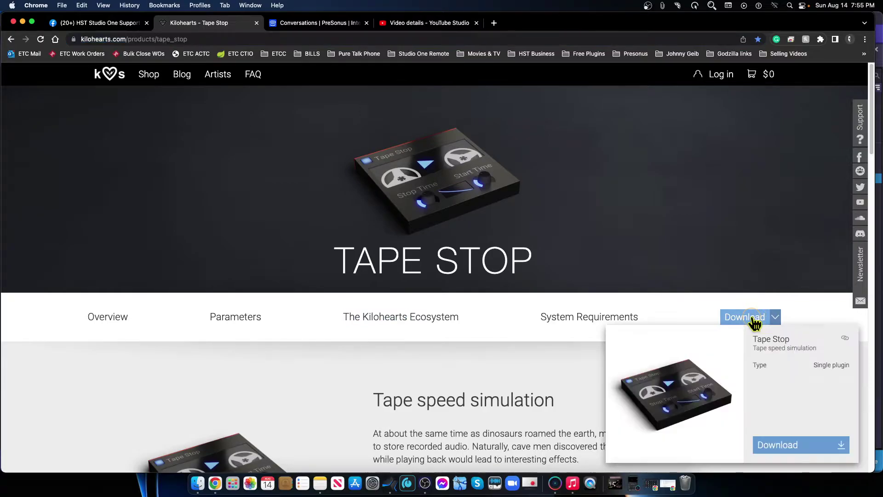
{"action": "left_click", "coordinate": [794, 446]}
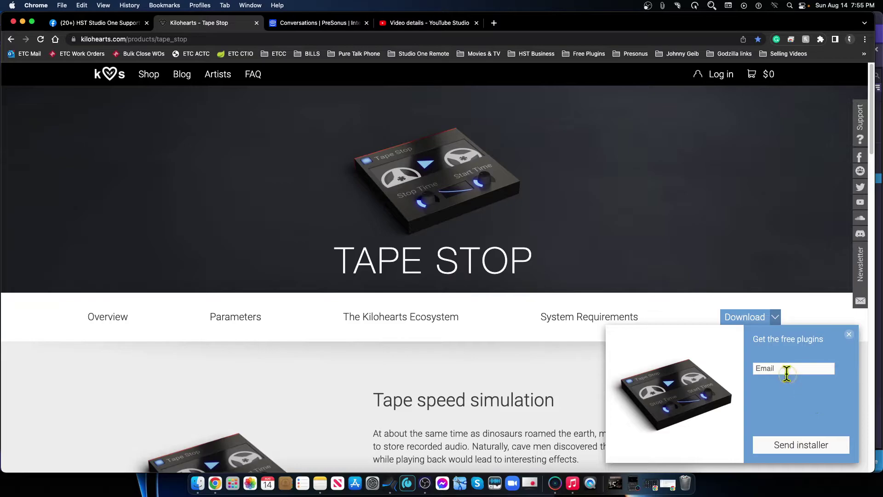
{"action": "left_click", "coordinate": [783, 367]}
{"action": "left_click", "coordinate": [849, 334]}
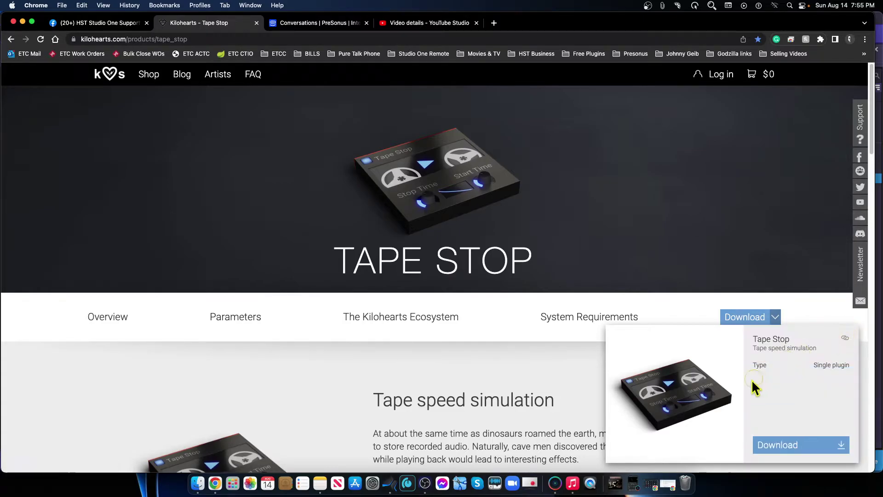
{"action": "left_click", "coordinate": [650, 380]}
{"action": "left_click", "coordinate": [211, 368]}
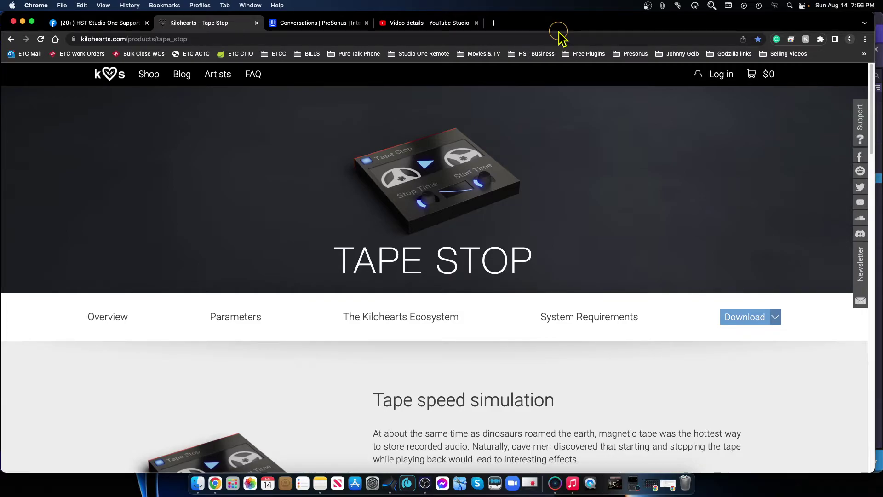
Step: Return to Studio One, reopen the Main channel's kHs Tape Stop editor, and stop the tape motor
{"action": "left_click", "coordinate": [22, 22]}
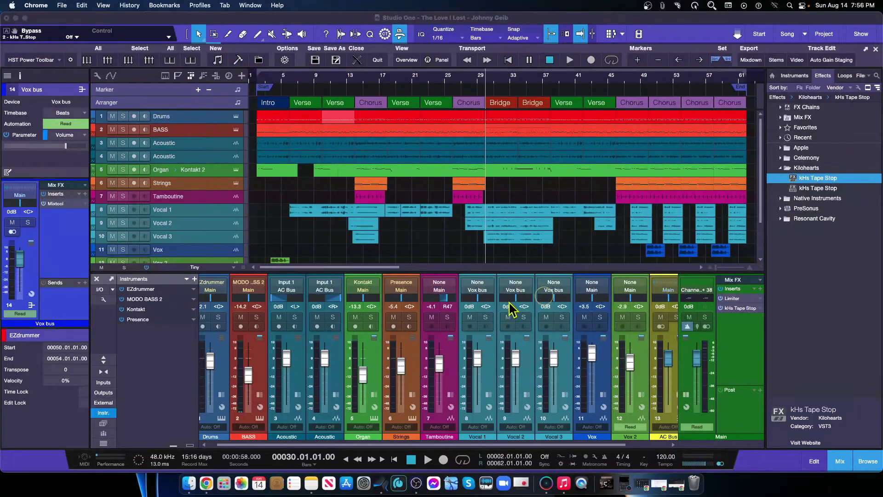
{"action": "left_click", "coordinate": [738, 308]}
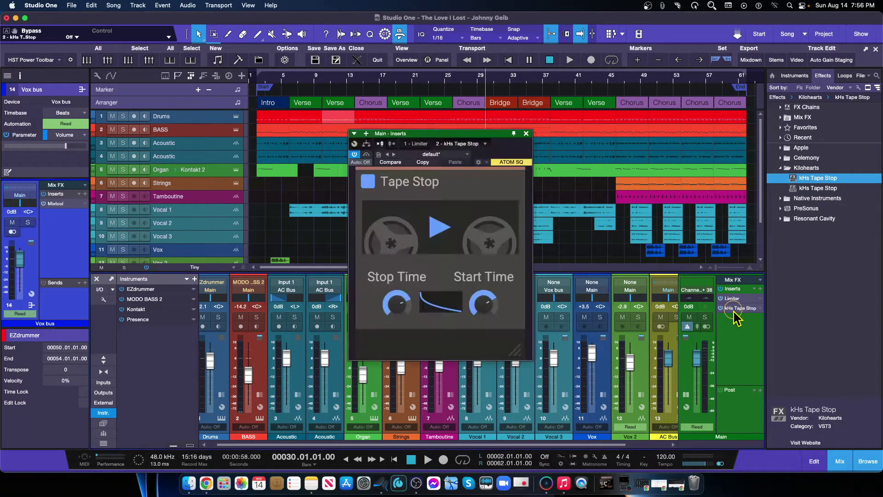
{"action": "left_click", "coordinate": [737, 308]}
{"action": "left_click", "coordinate": [738, 308]}
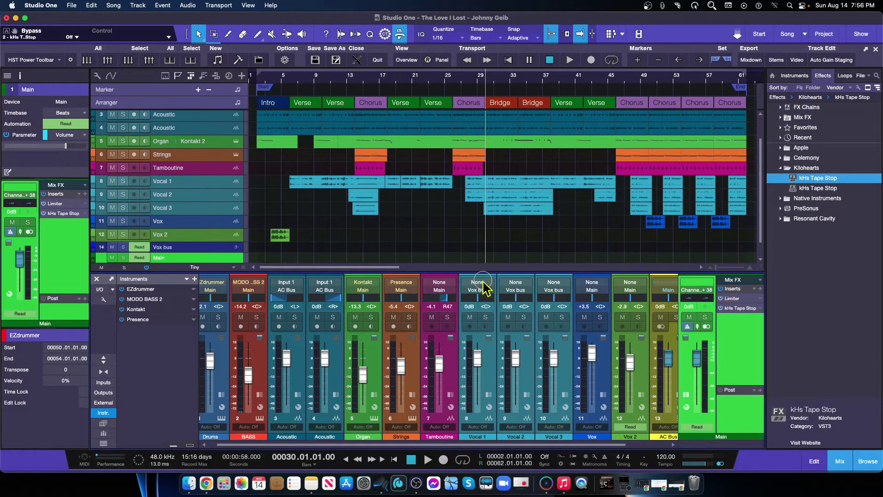
{"action": "left_click", "coordinate": [739, 309]}
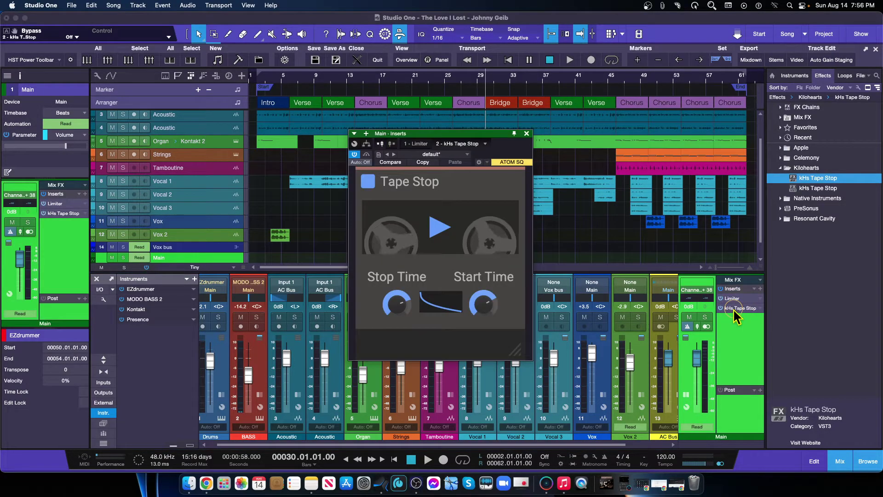
{"action": "left_click", "coordinate": [442, 236]}
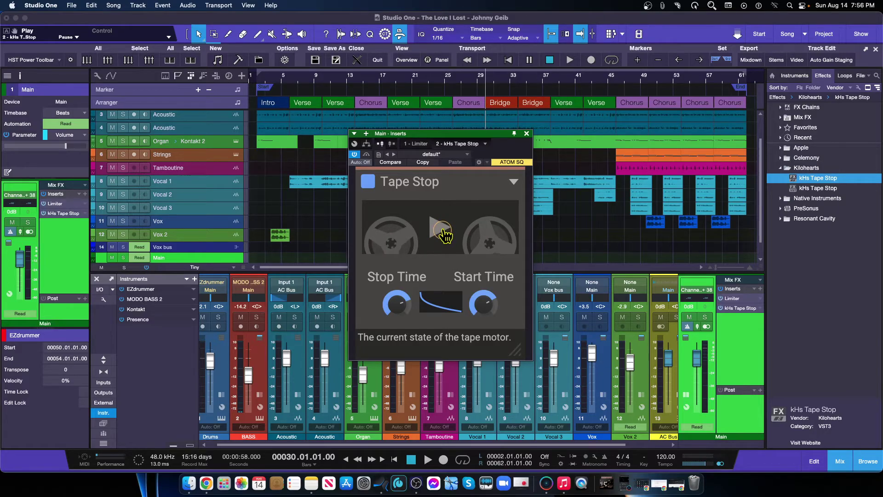